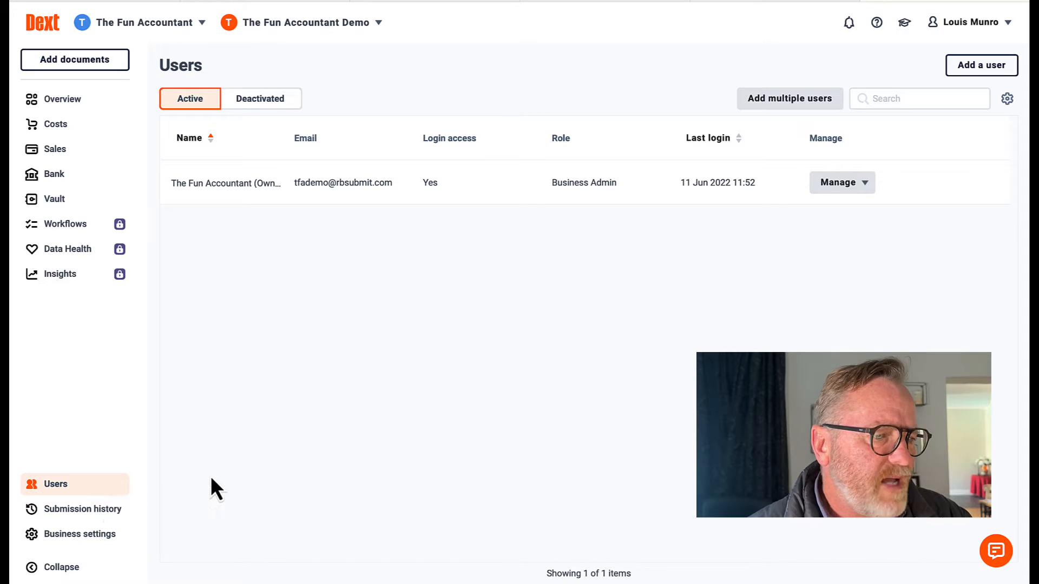
Open the empty new-user Details form from the Users page
left_click(80, 486)
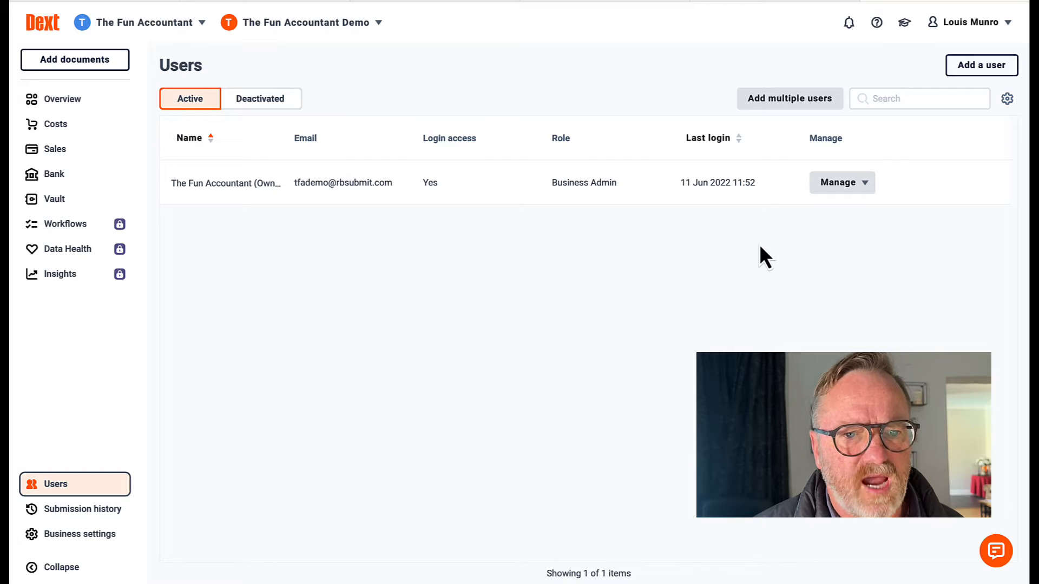
left_click(984, 67)
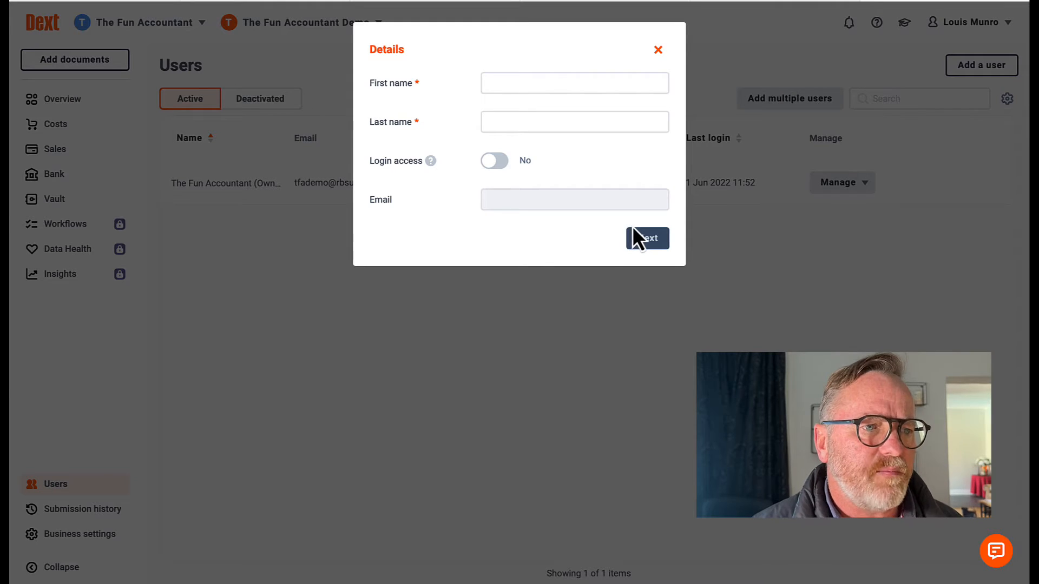
Enter the new user's first and last name
left_click(588, 85)
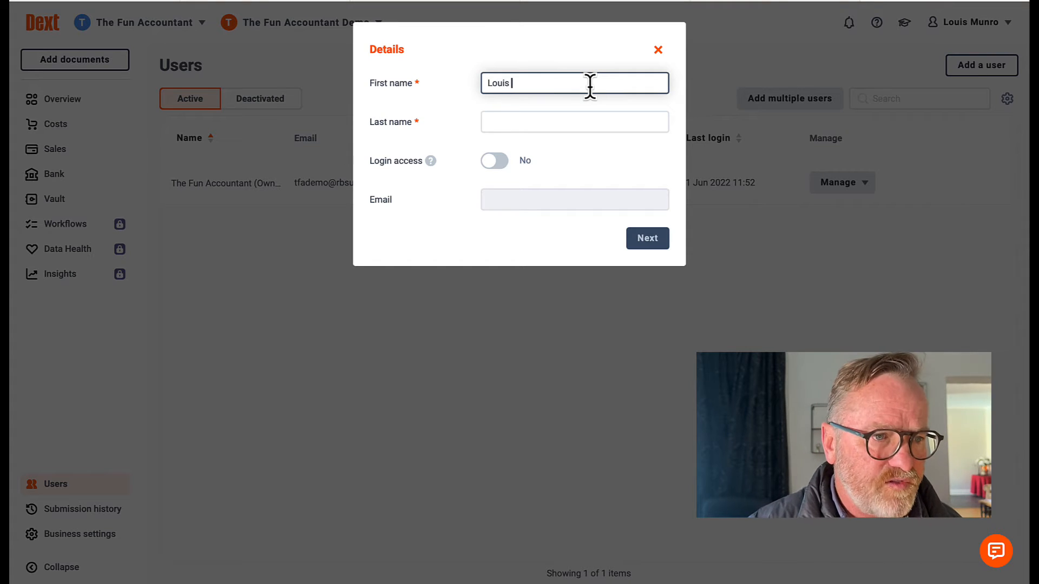
key("Tab")
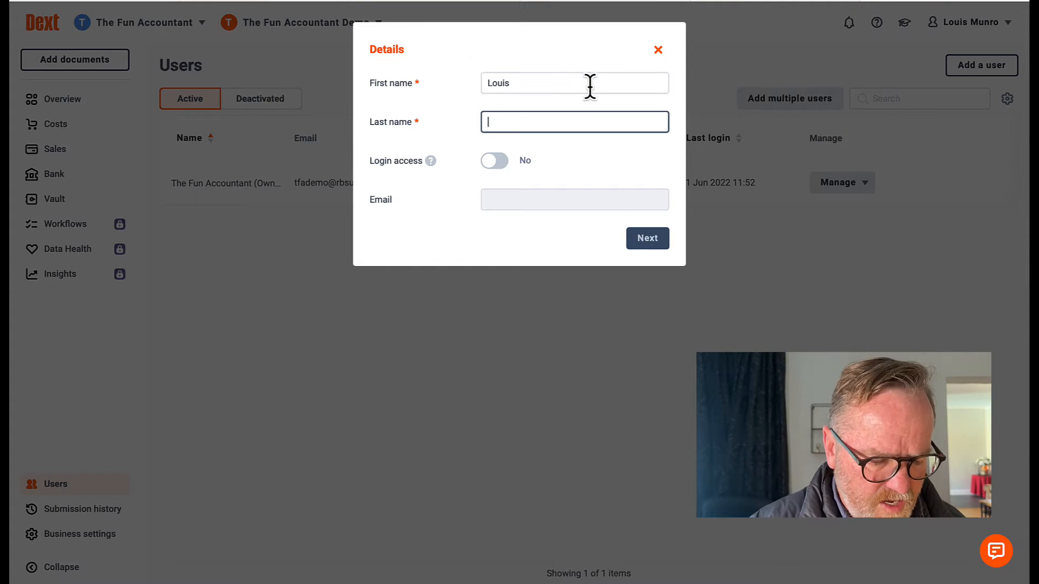
key("Tab")
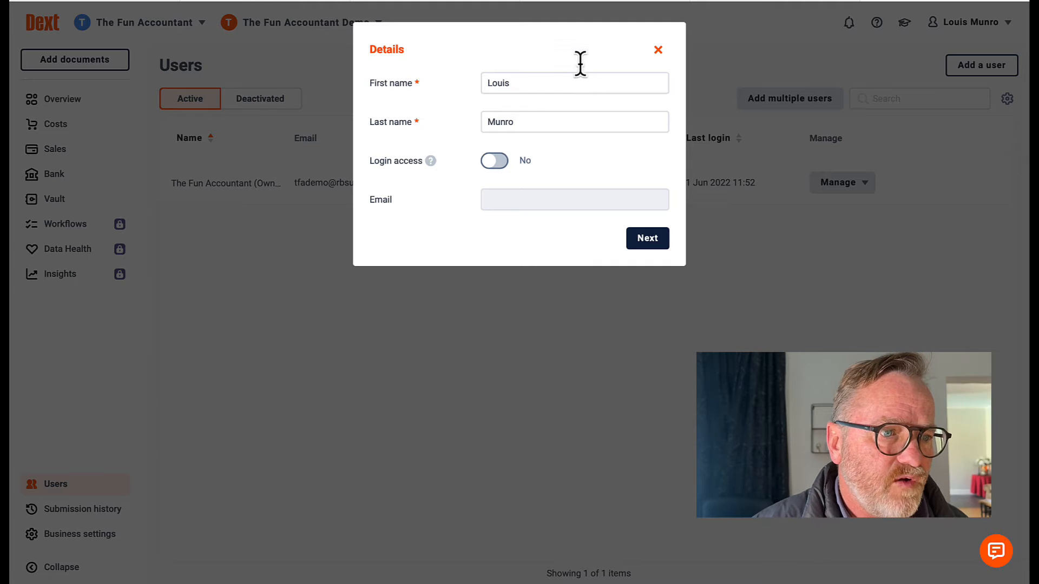
Set Login access to Yes, enter the user's e-mail address, and continue to the Role step
left_click(433, 163)
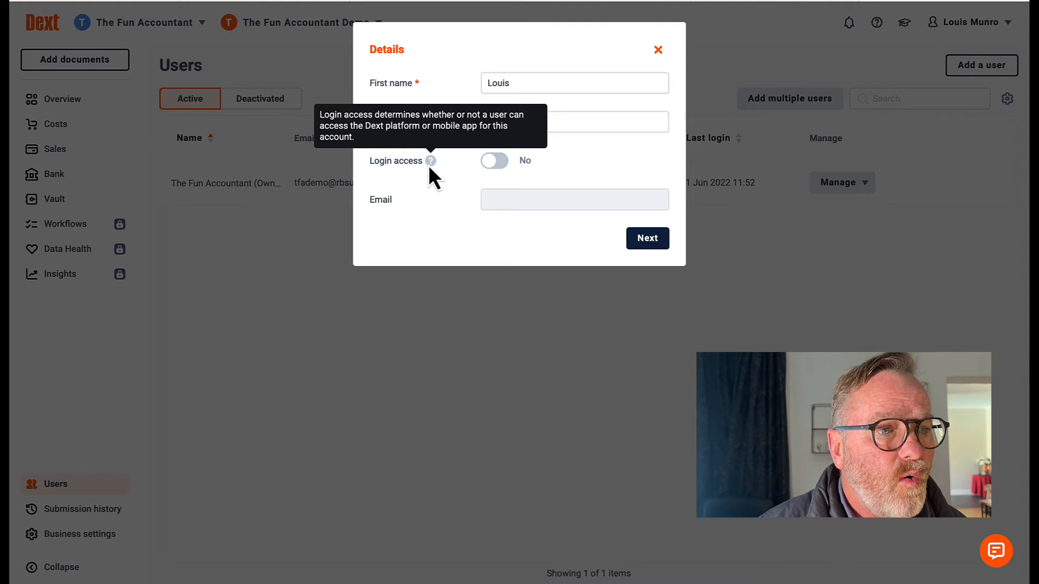
left_click(497, 162)
left_click(562, 206)
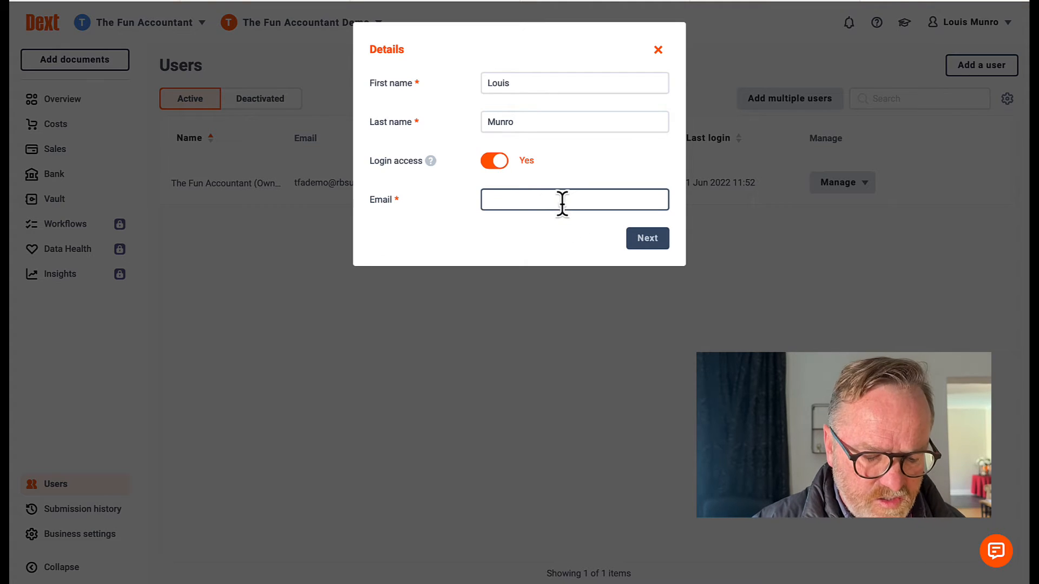
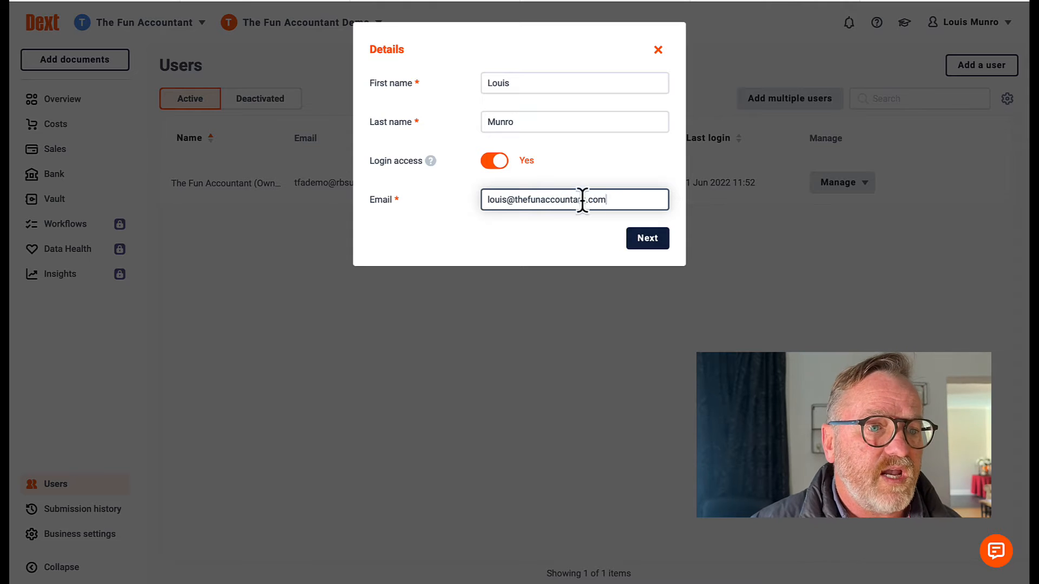
left_click(651, 246)
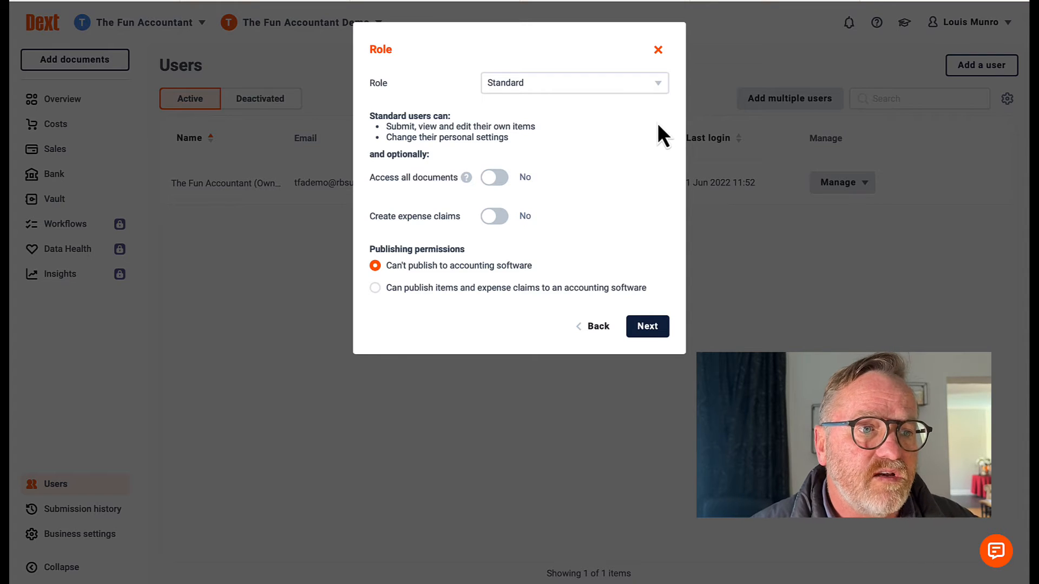
Compare the Business Admin role's permissions, then switch the role to User Admin
left_click(659, 85)
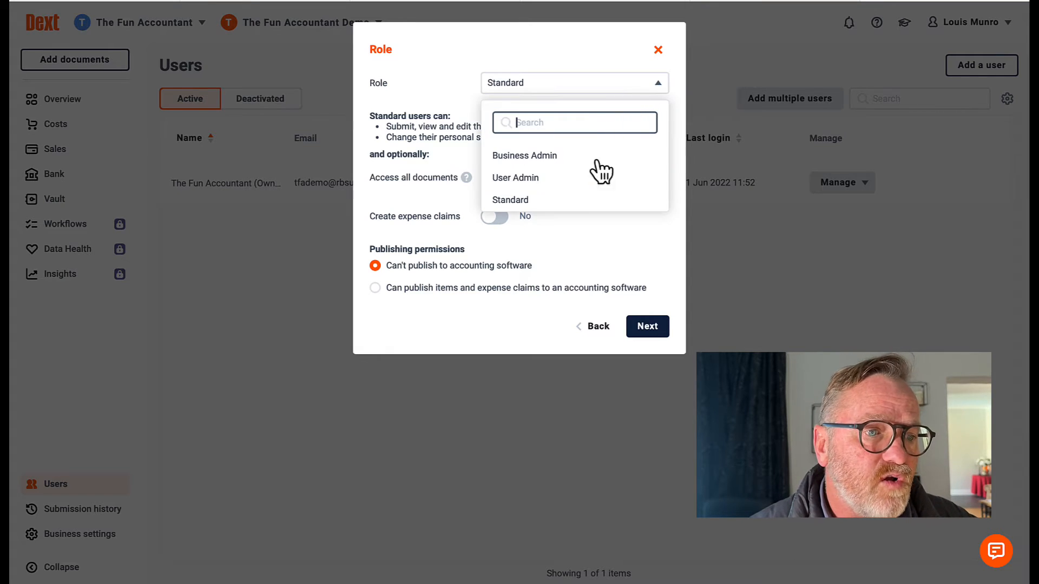
left_click(590, 162)
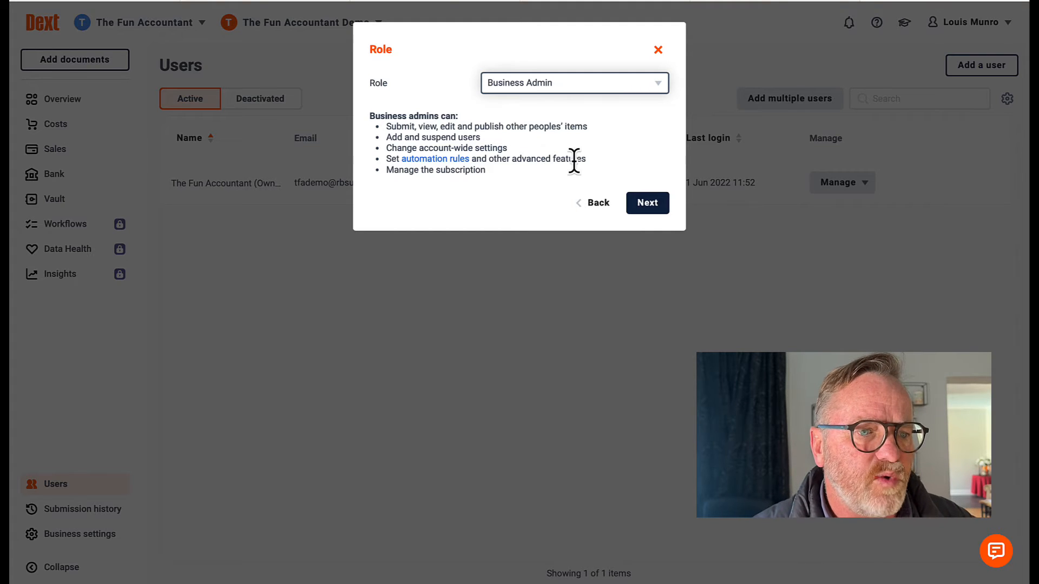
left_click(657, 82)
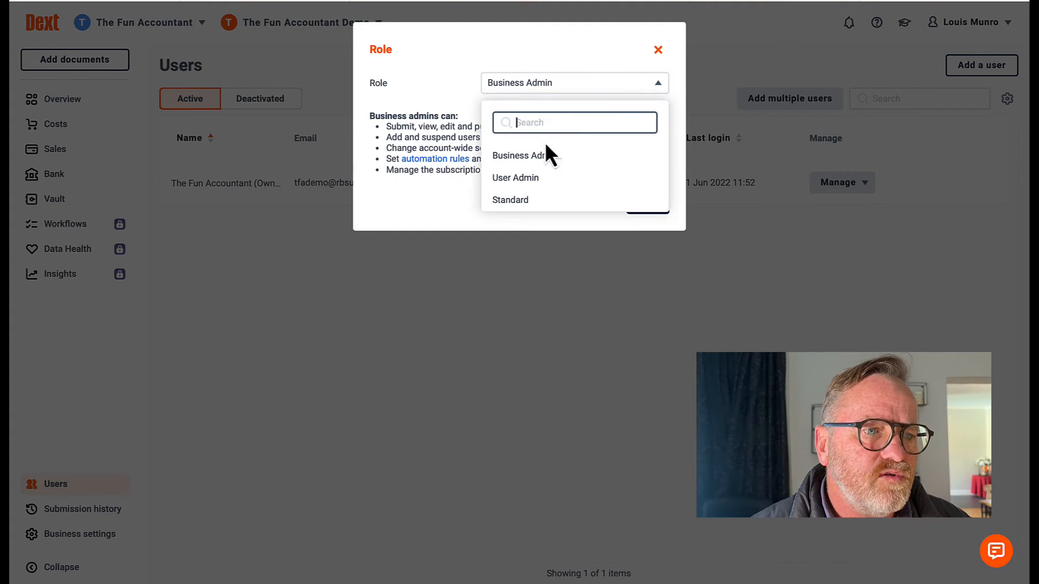
left_click(547, 177)
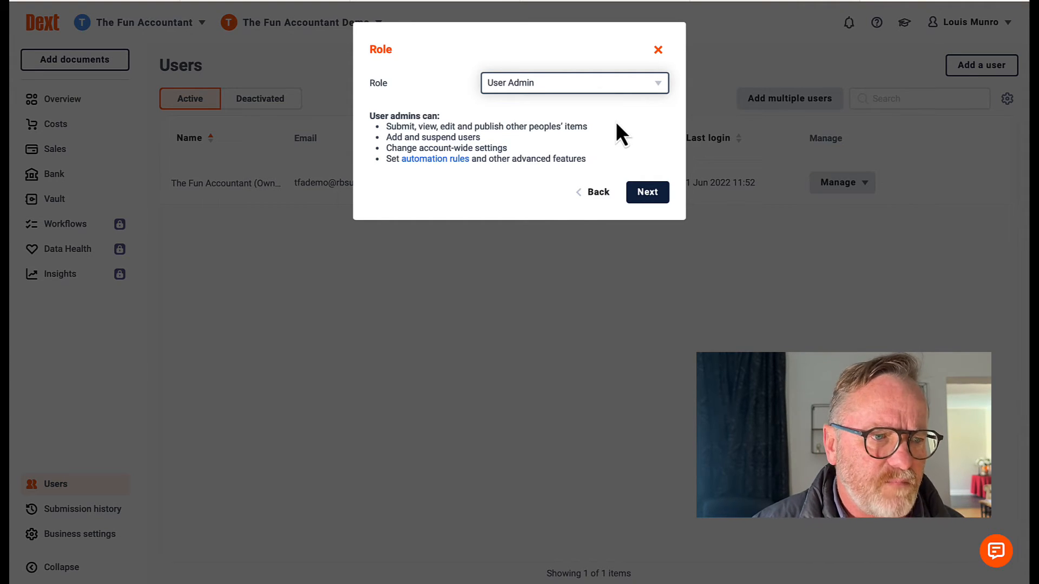
left_click(656, 87)
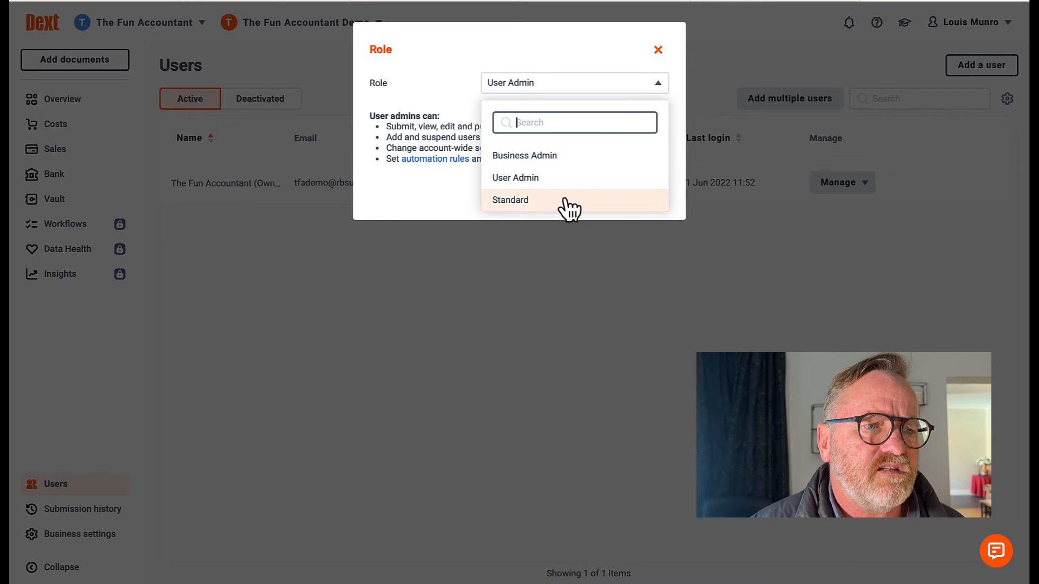
Choose the Standard role, turn on Access all documents, and leave Create expense claims off
left_click(565, 208)
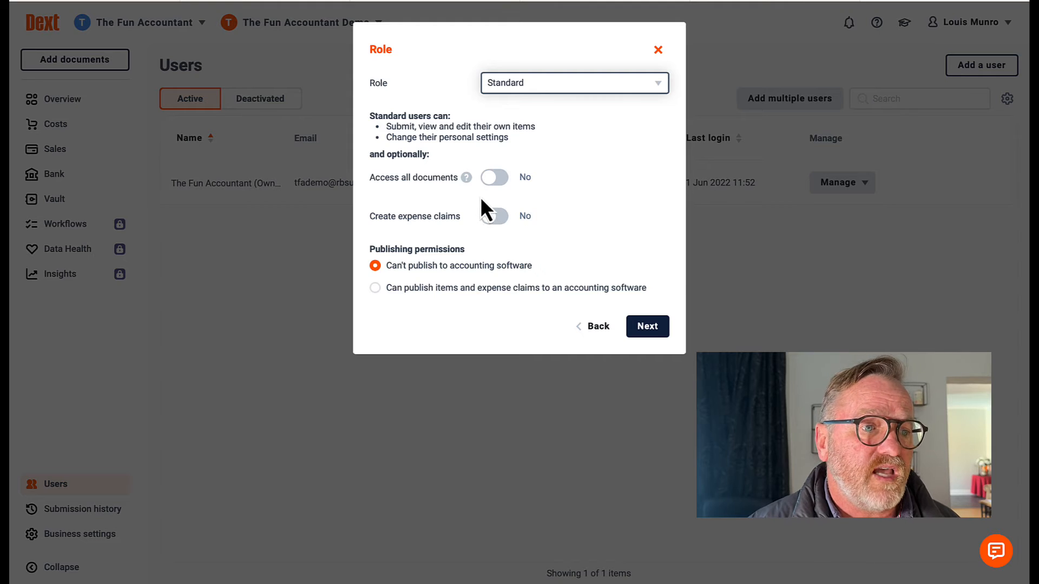
left_click(494, 178)
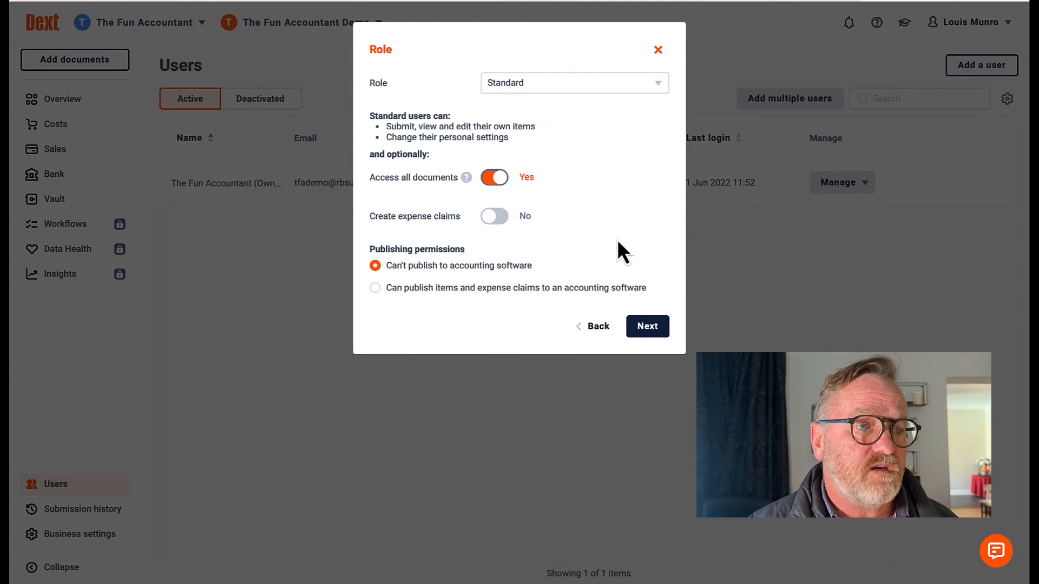
left_click(494, 218)
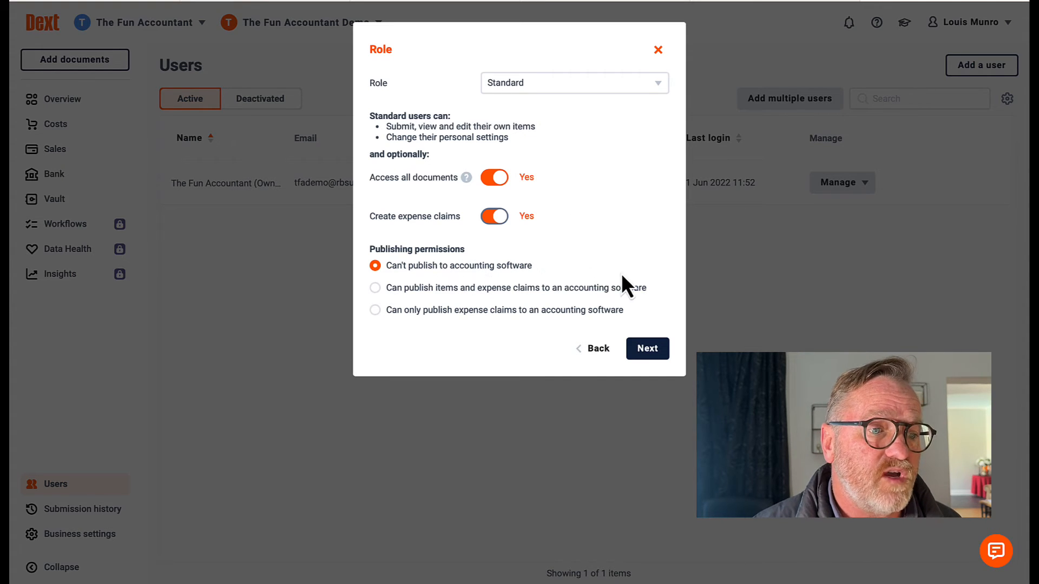
left_click(489, 216)
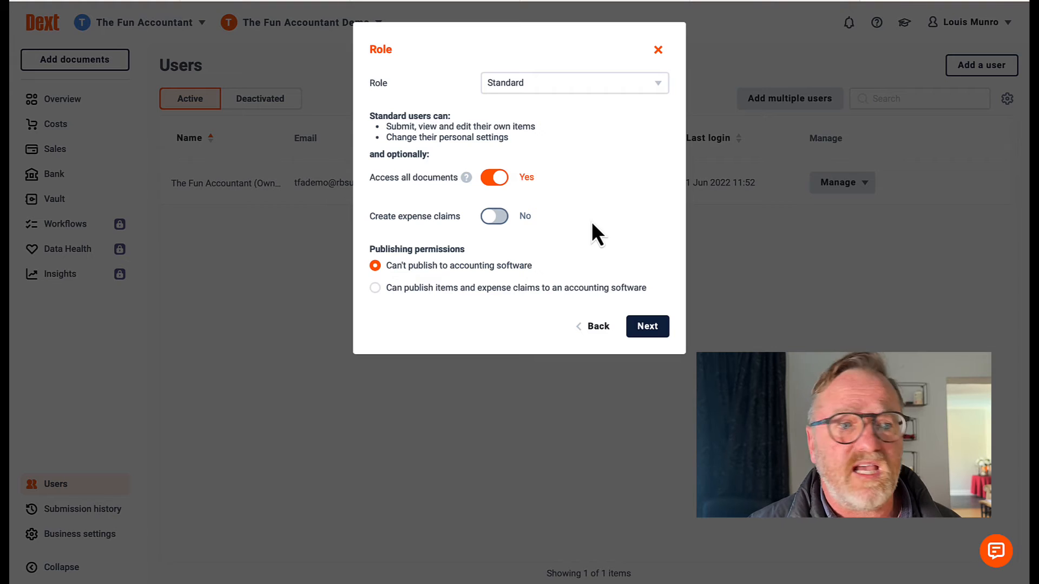
Enable a text invitation to the user's +27 South African mobile number and add the user
left_click(644, 331)
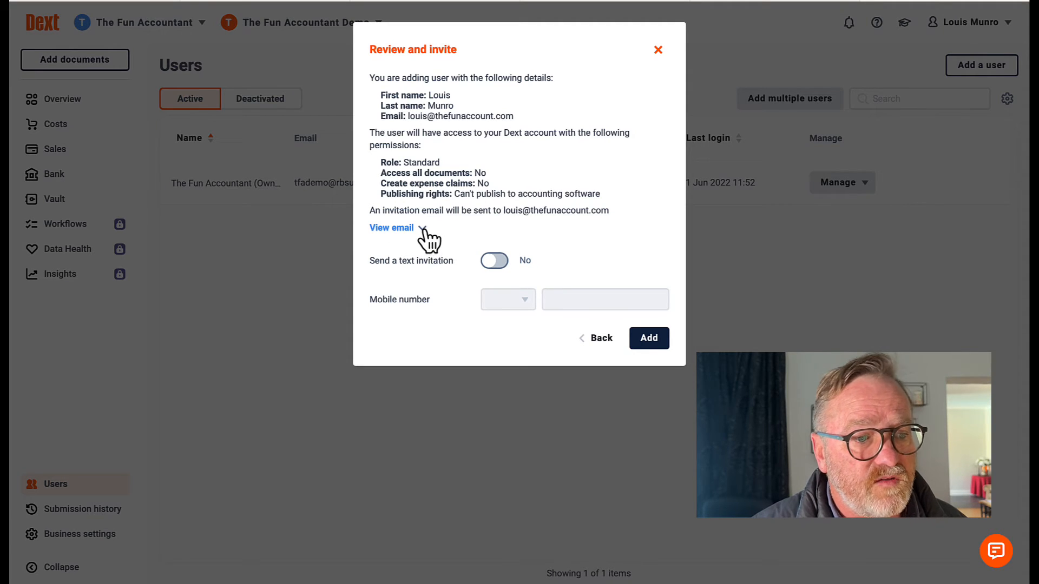
left_click(494, 262)
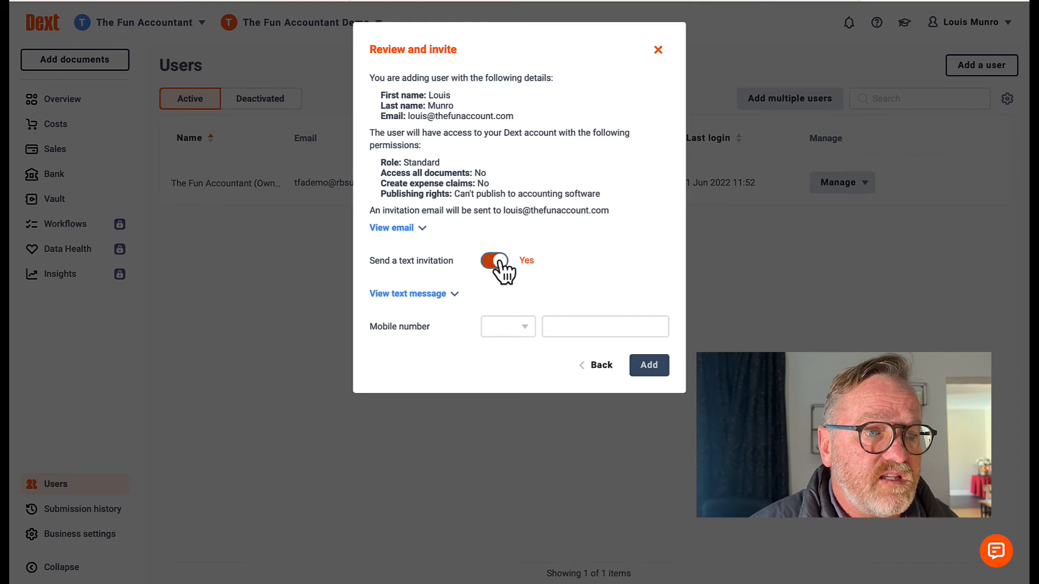
left_click(505, 331)
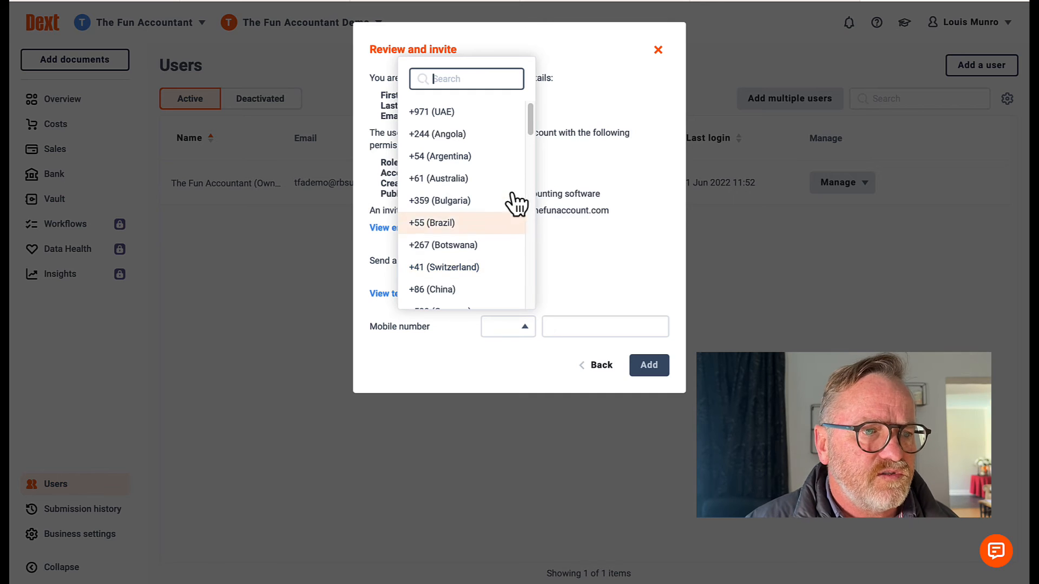
left_click_drag(531, 114, 530, 293)
left_click(494, 271)
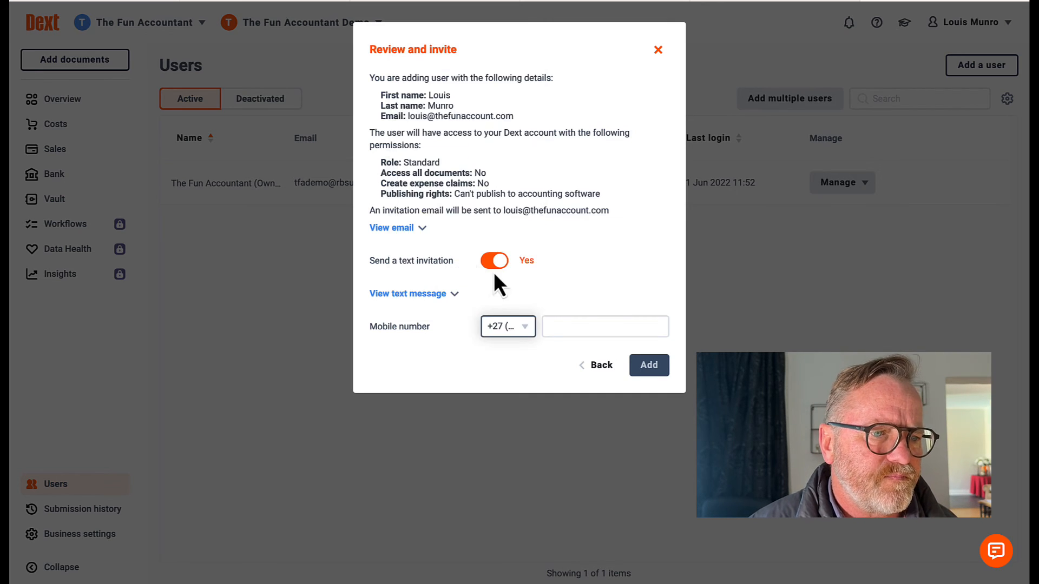
left_click(565, 326)
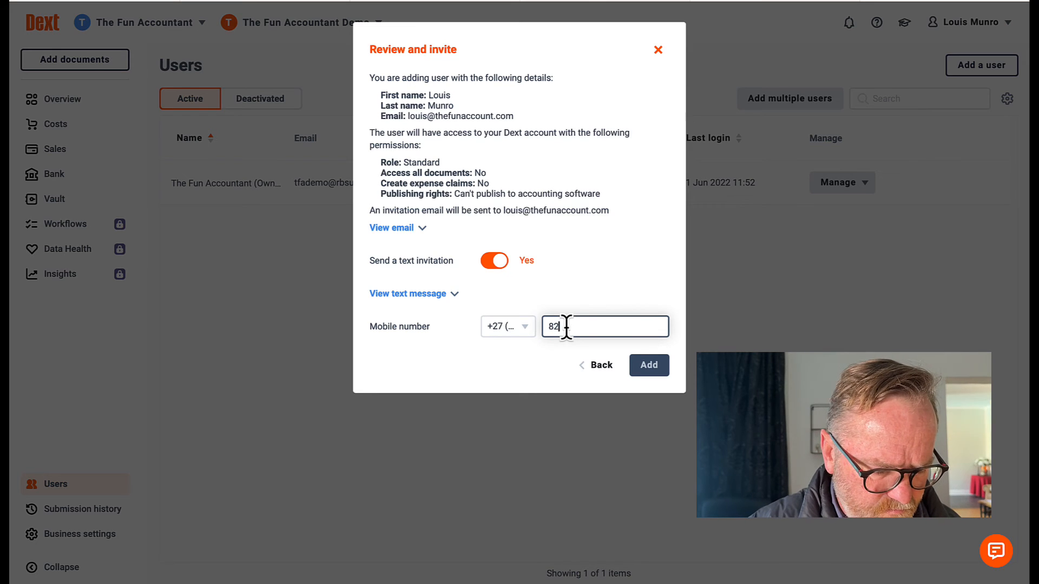
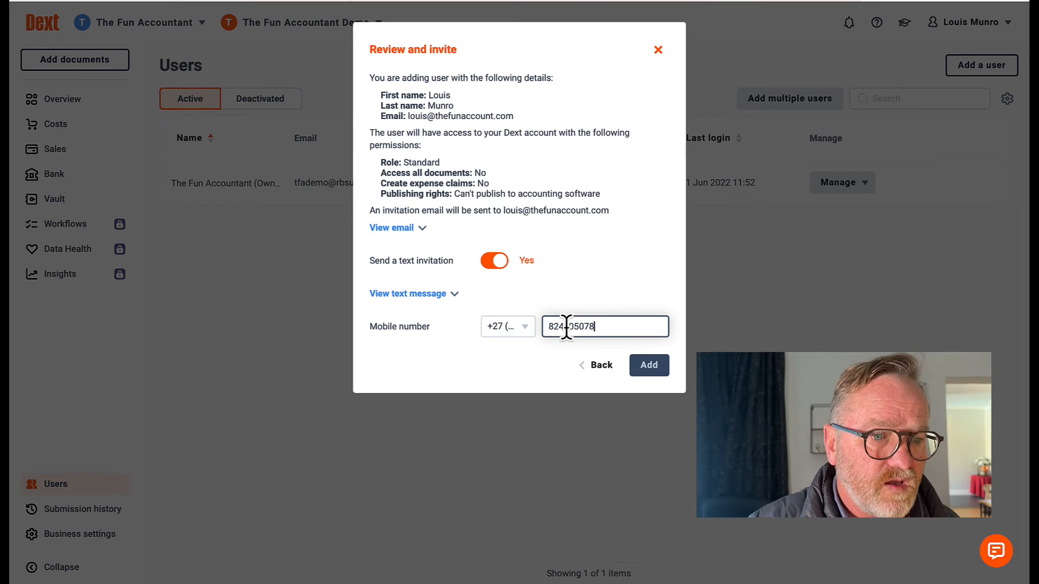
left_click(665, 376)
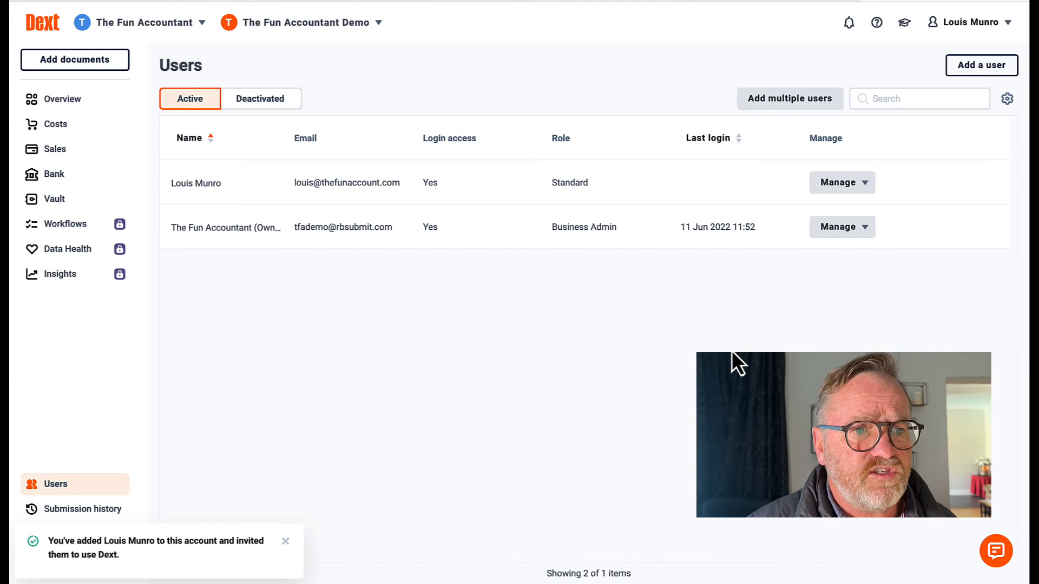
left_click(781, 0)
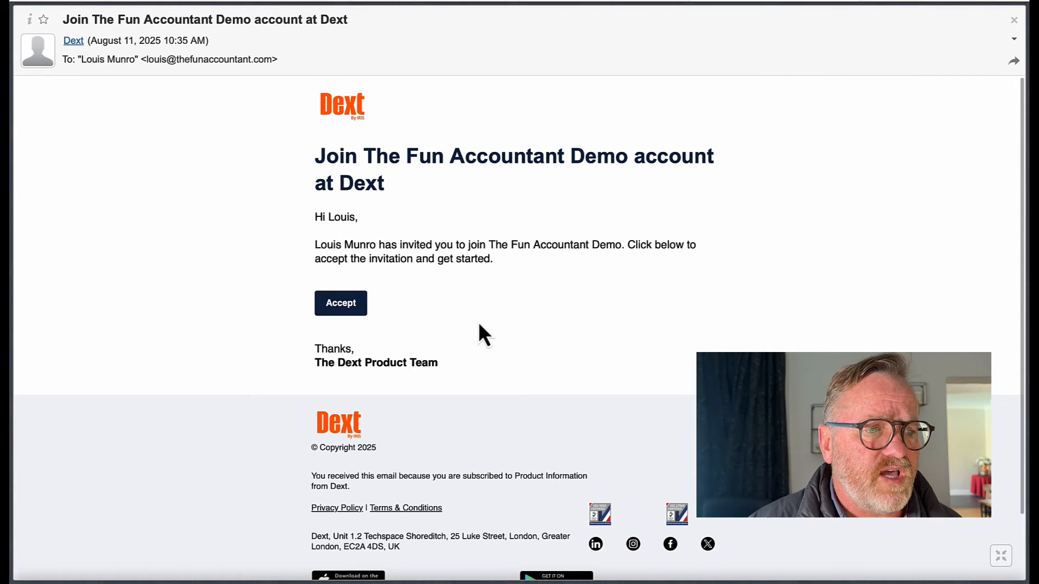
Scroll through the 'Join The Fun Accountant Demo account at Dext' invitation e-mail
scroll(439, 312, "down", 2)
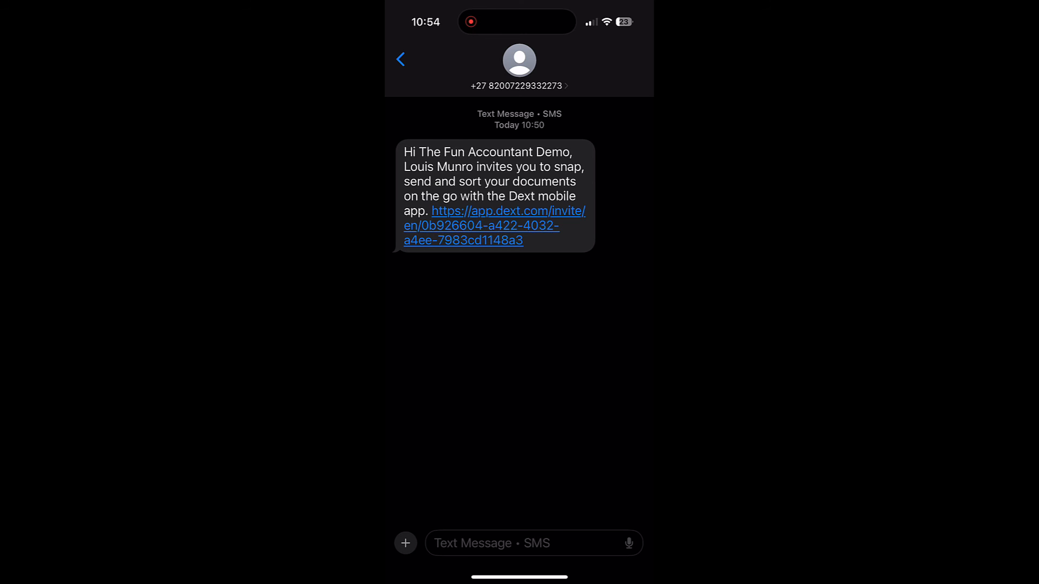
Open the app.dext.com invite link from the SMS in Safari
left_click(482, 226)
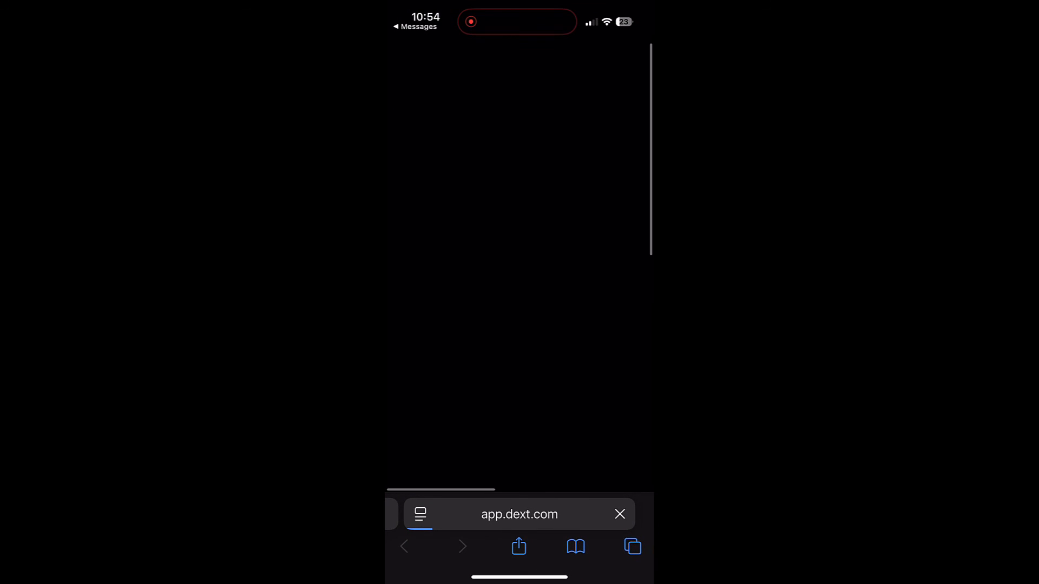